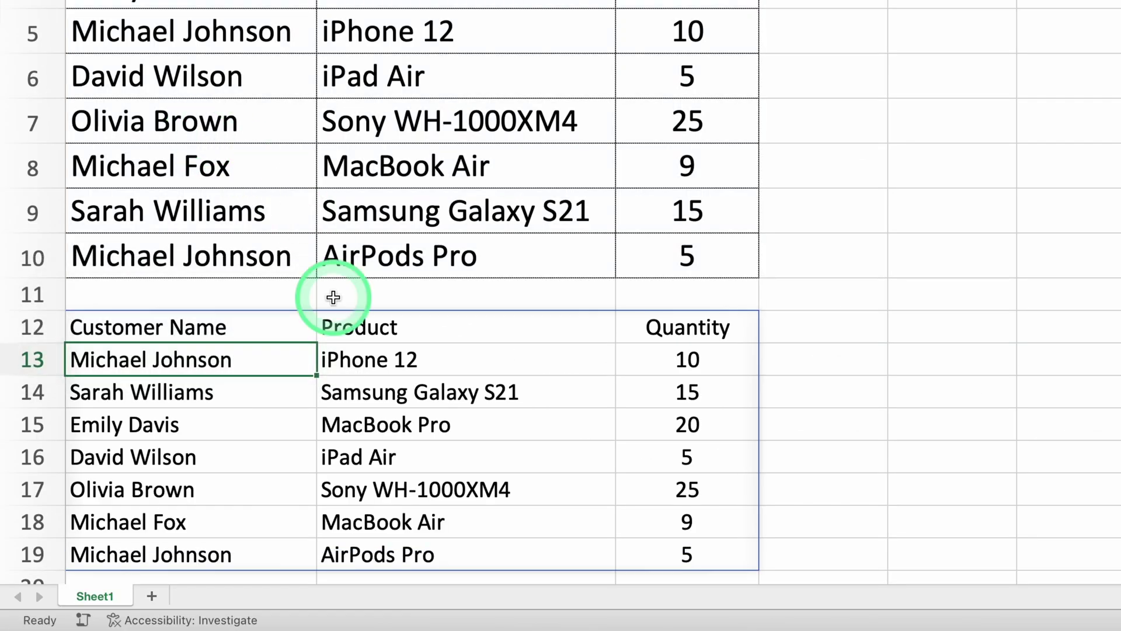
# Select the whole sales table A1:C10.
pyautogui.scroll(-2, 333, 298)
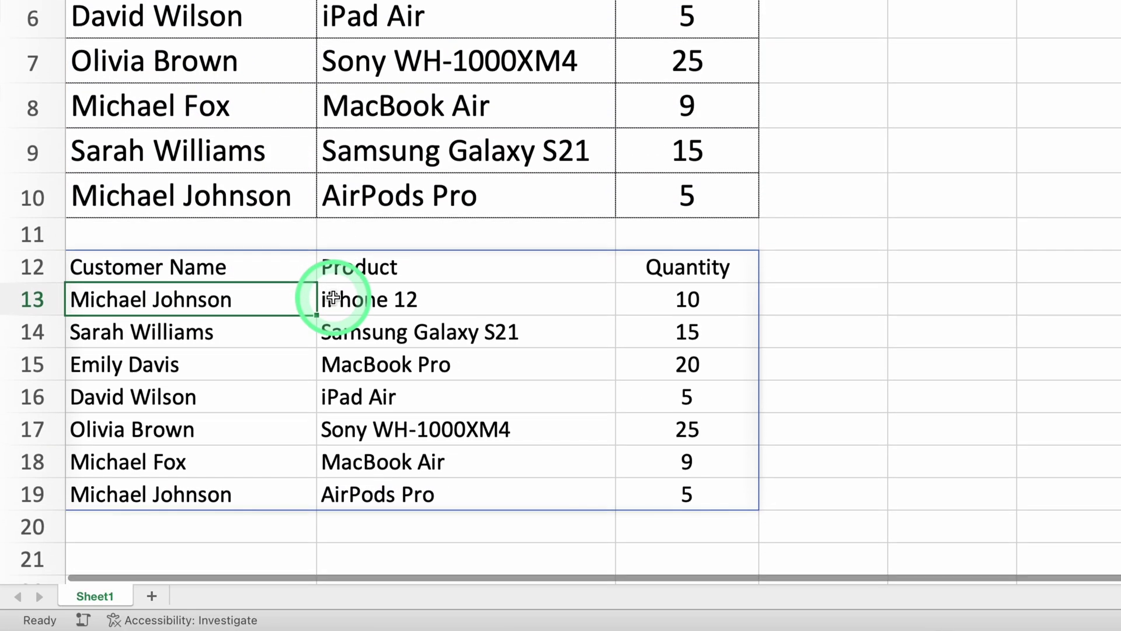
pyautogui.scroll(-1, 333, 298)
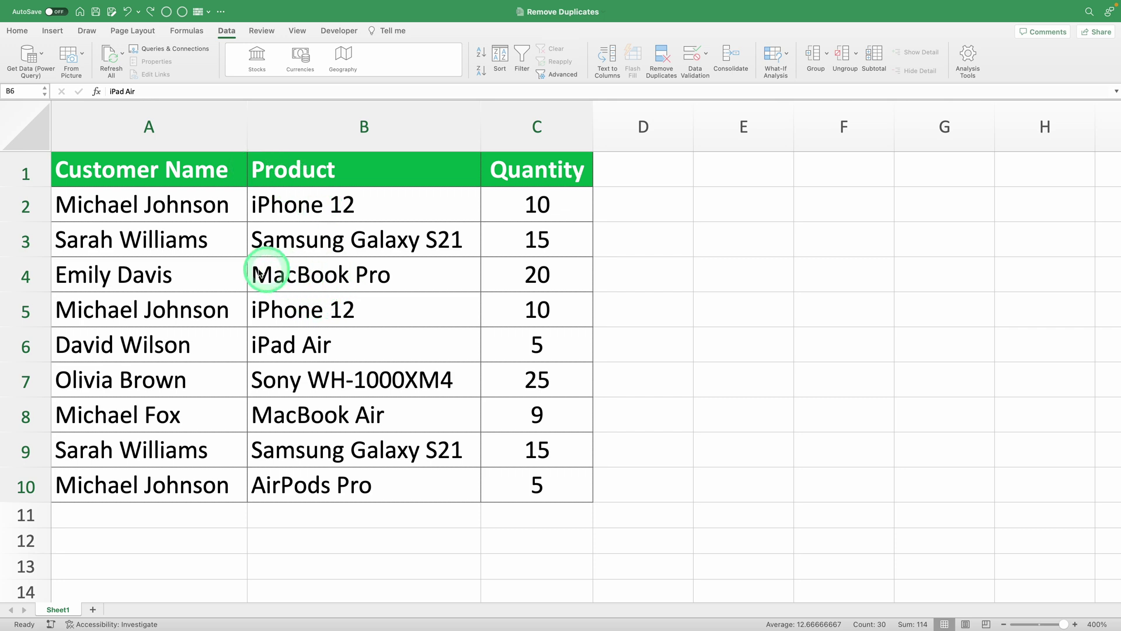
pyautogui.press('super+a')
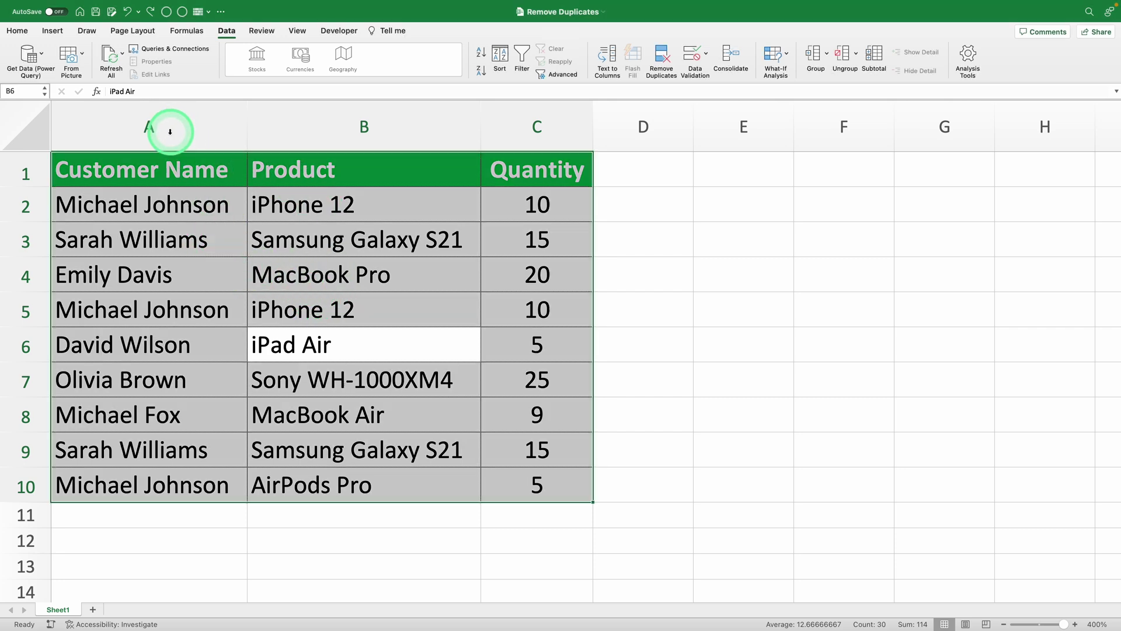
pyautogui.click(169, 126)
pyautogui.click(363, 119)
pyautogui.click(548, 118)
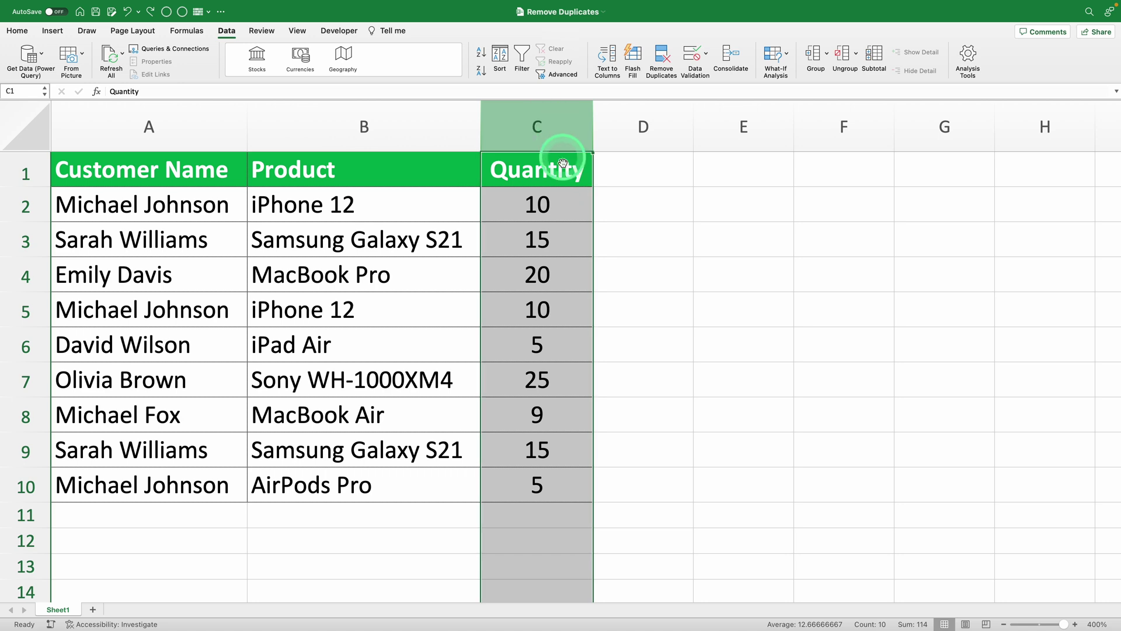
pyautogui.click(444, 287)
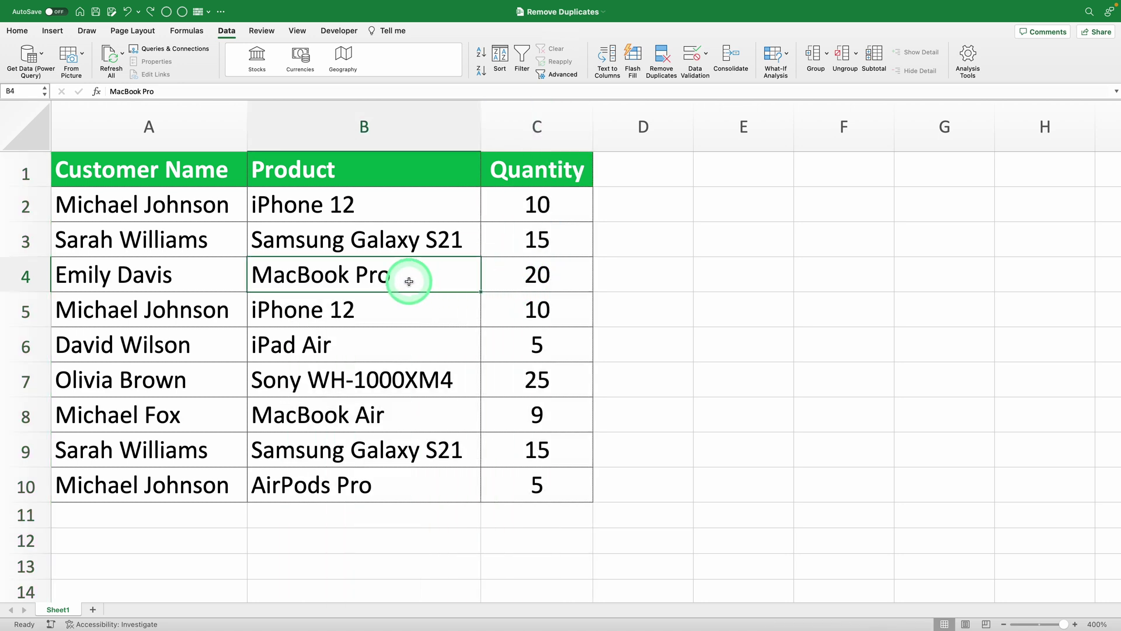
pyautogui.press('super+a')
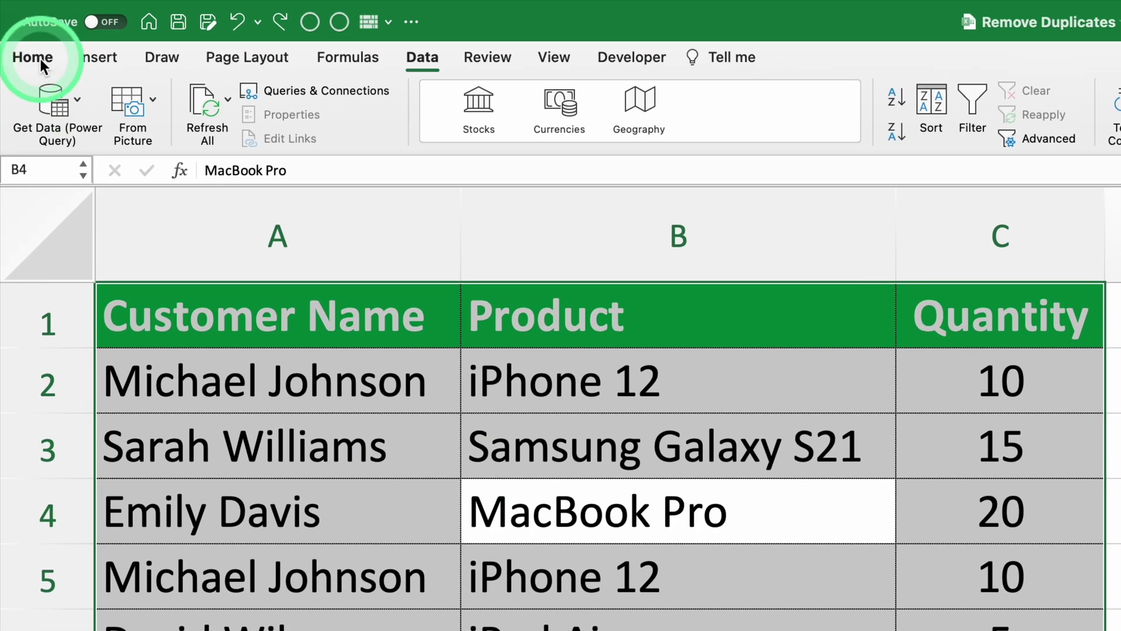
# Start a Duplicate Values rule from Home > Conditional Formatting > Highlight Cells Rules.
pyautogui.click(41, 63)
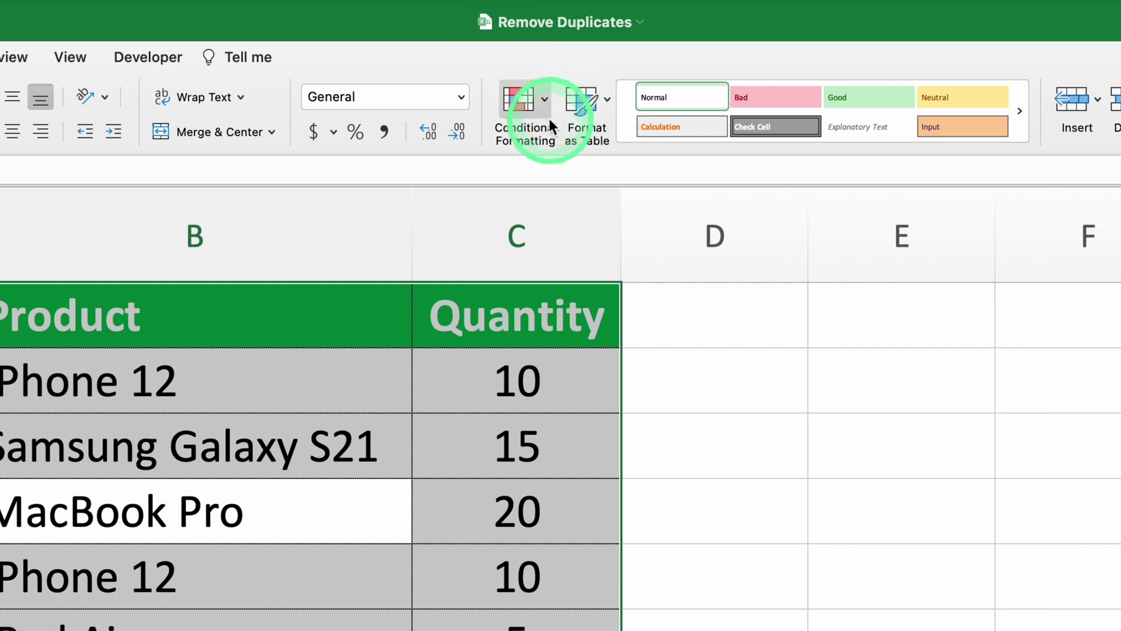
pyautogui.click(541, 107)
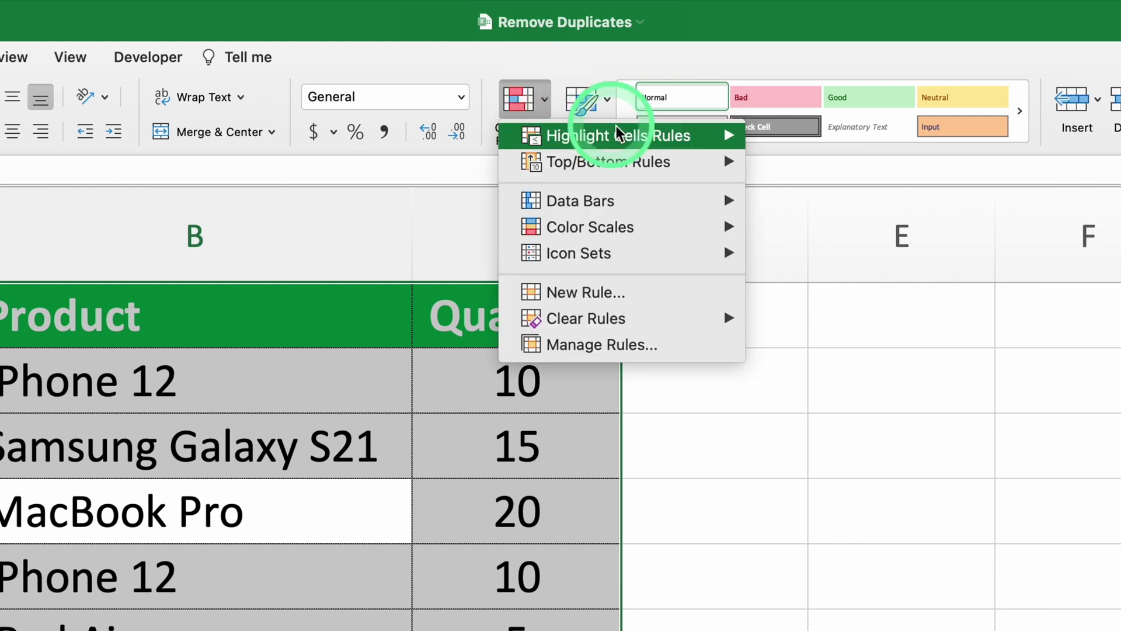
pyautogui.moveTo(587, 136)
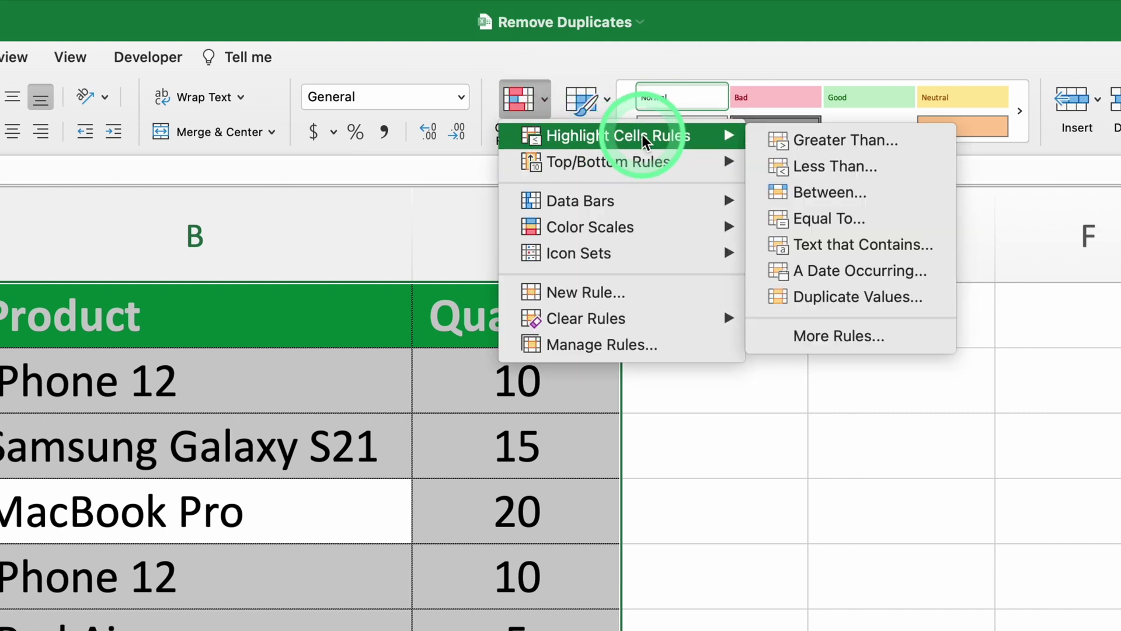
pyautogui.click(882, 297)
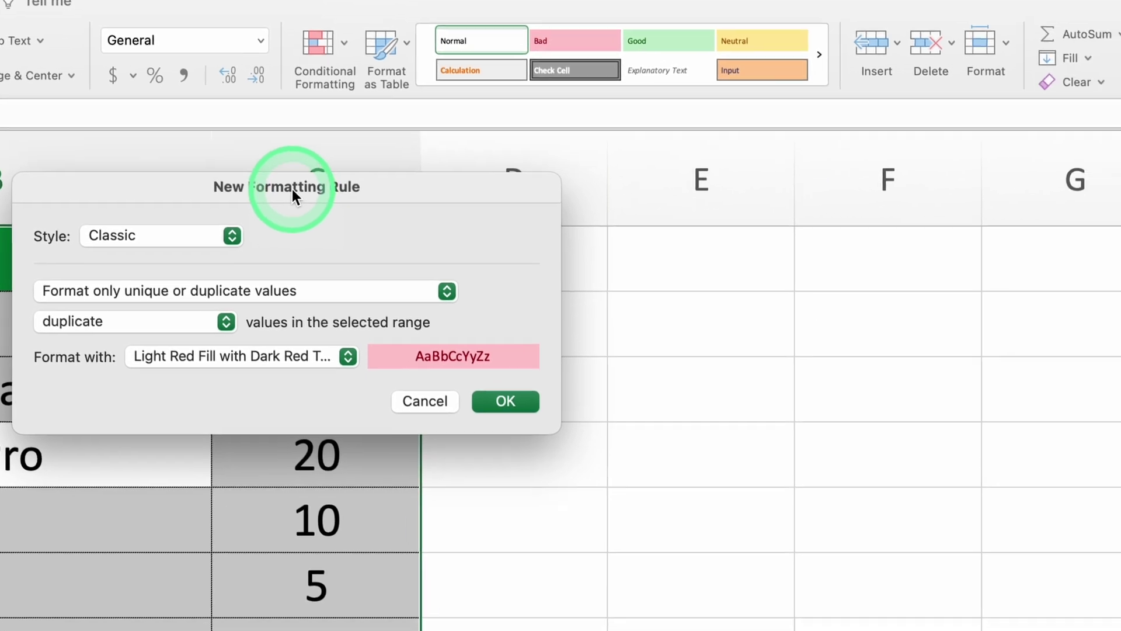
# Apply the 'duplicate' rule with Light Red Fill with Dark Red Text, then deselect the table.
pyautogui.moveTo(292, 188); pyautogui.dragTo(744, 318)
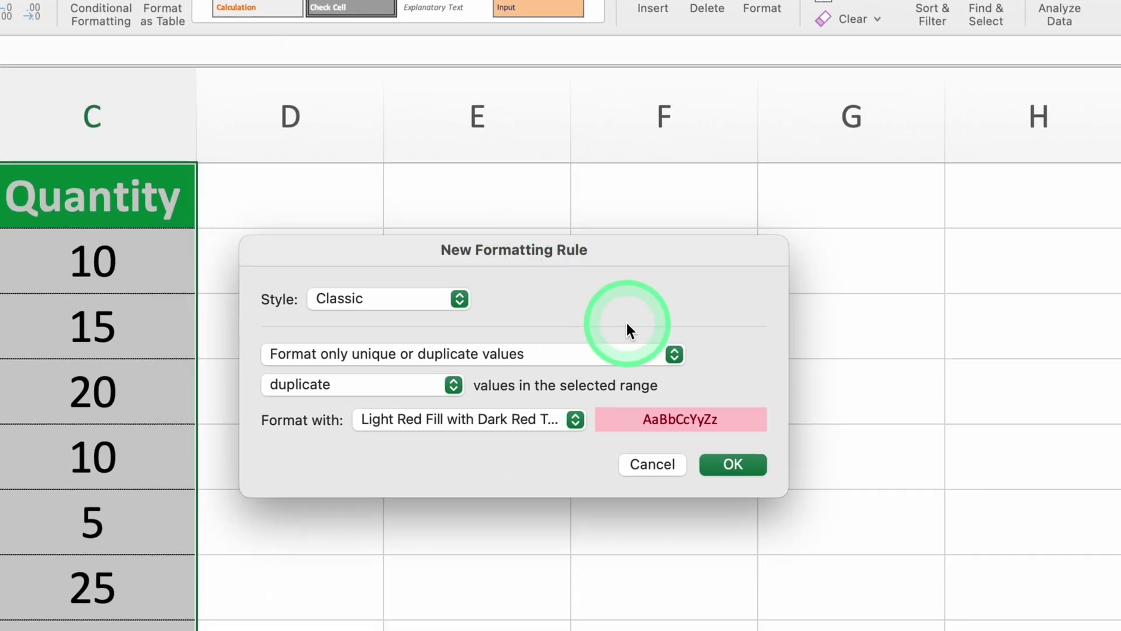
pyautogui.click(391, 387)
pyautogui.click(392, 390)
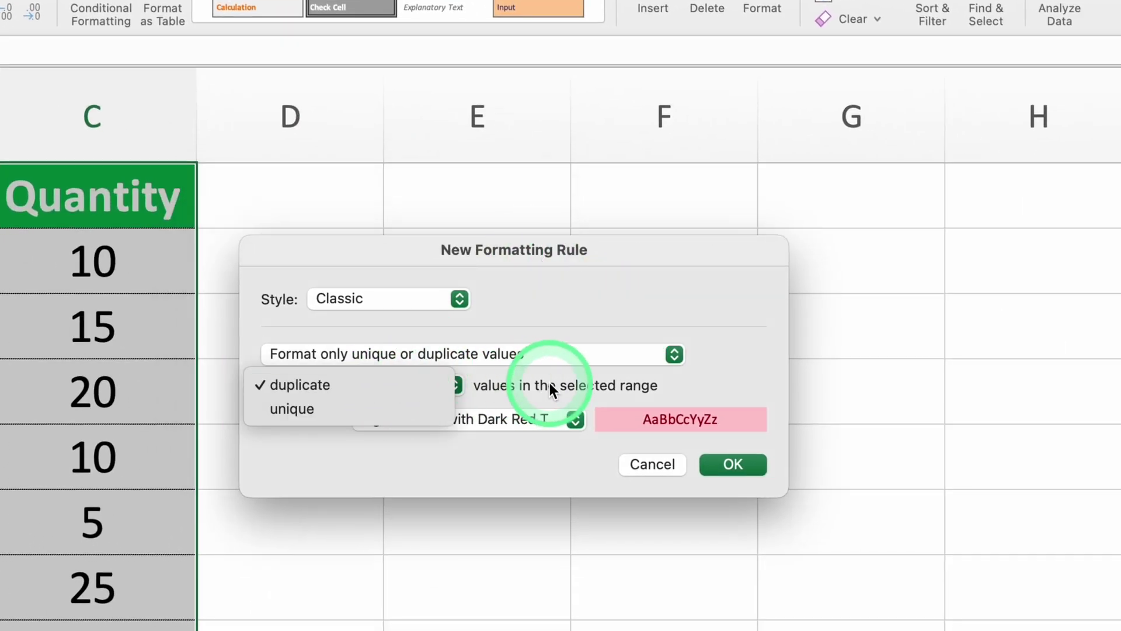
pyautogui.click(546, 417)
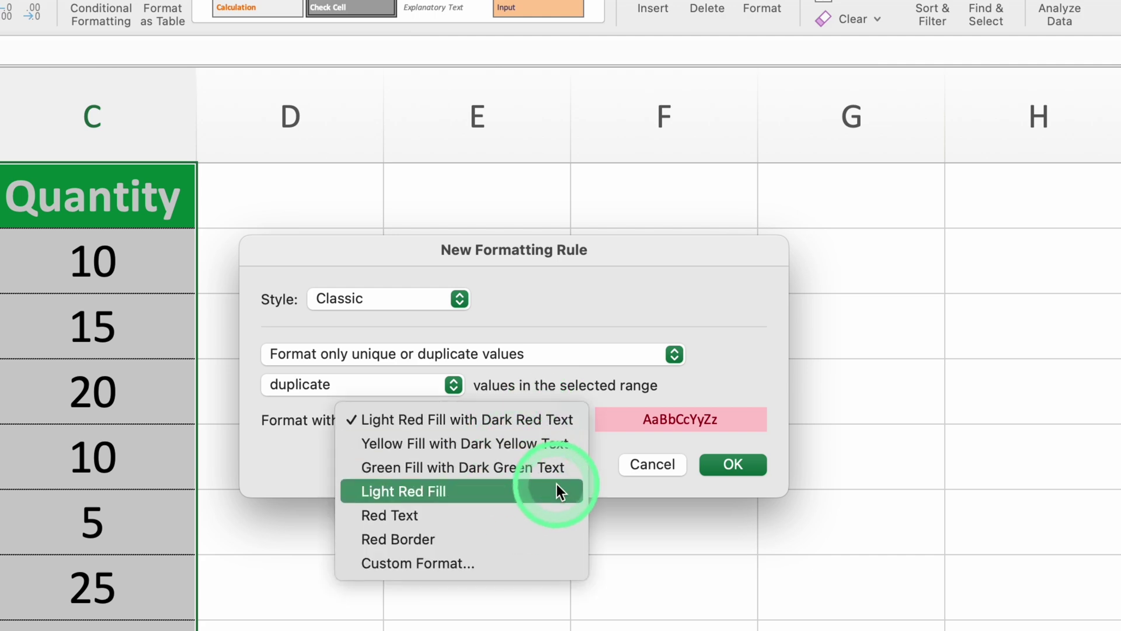
pyautogui.click(538, 419)
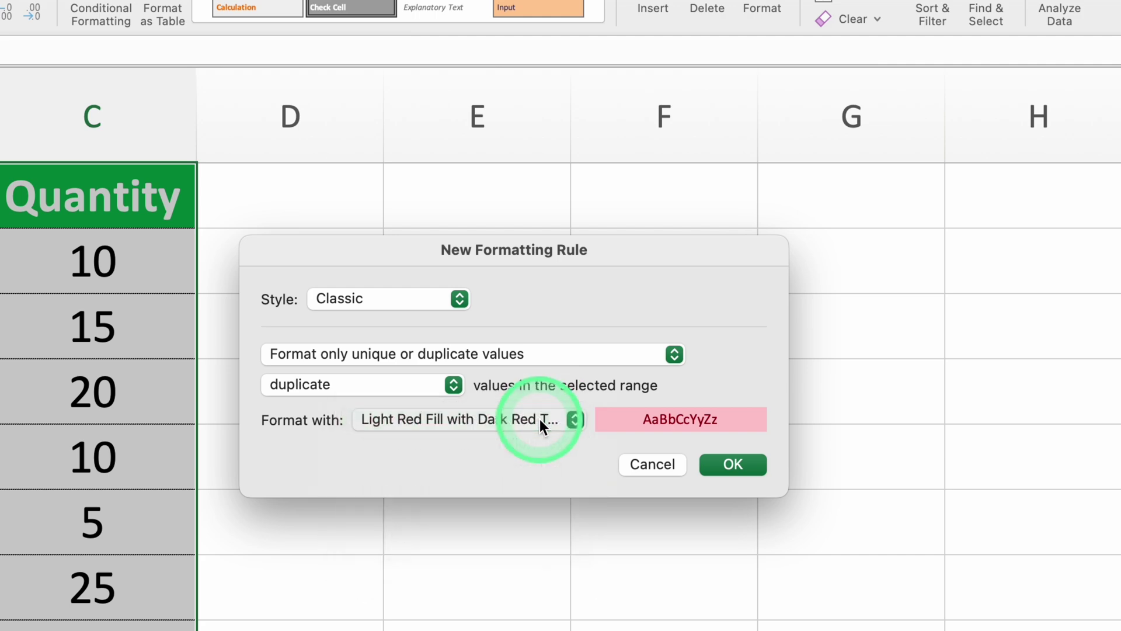
pyautogui.click(737, 464)
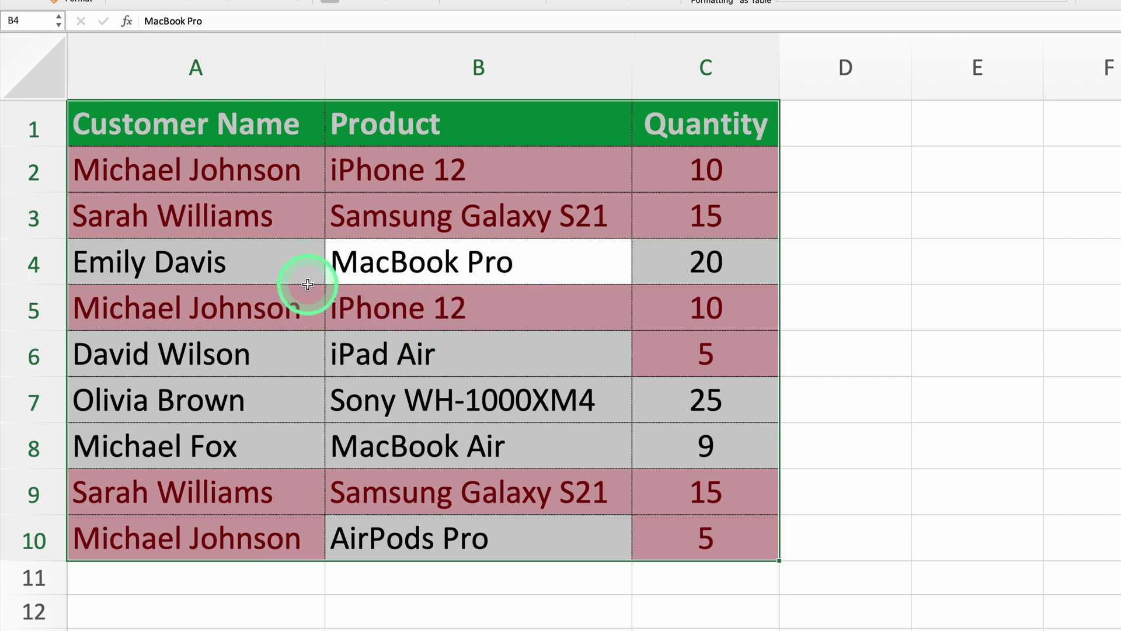
pyautogui.click(307, 282)
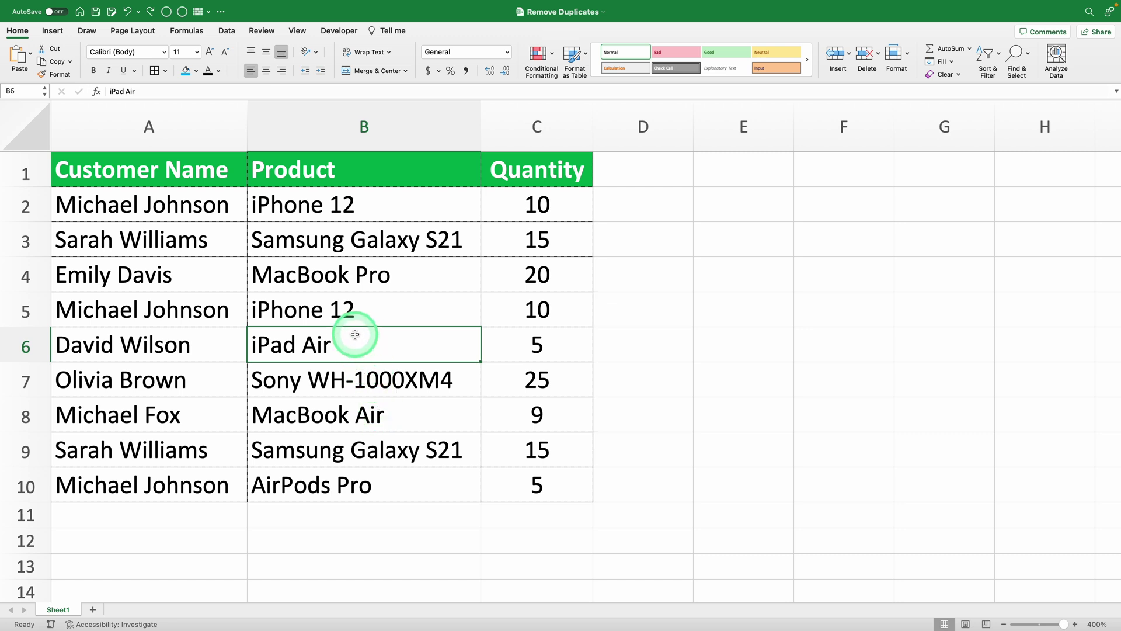
# Select the sales records in the table and switch to the Data ribbon.
pyautogui.click(345, 311)
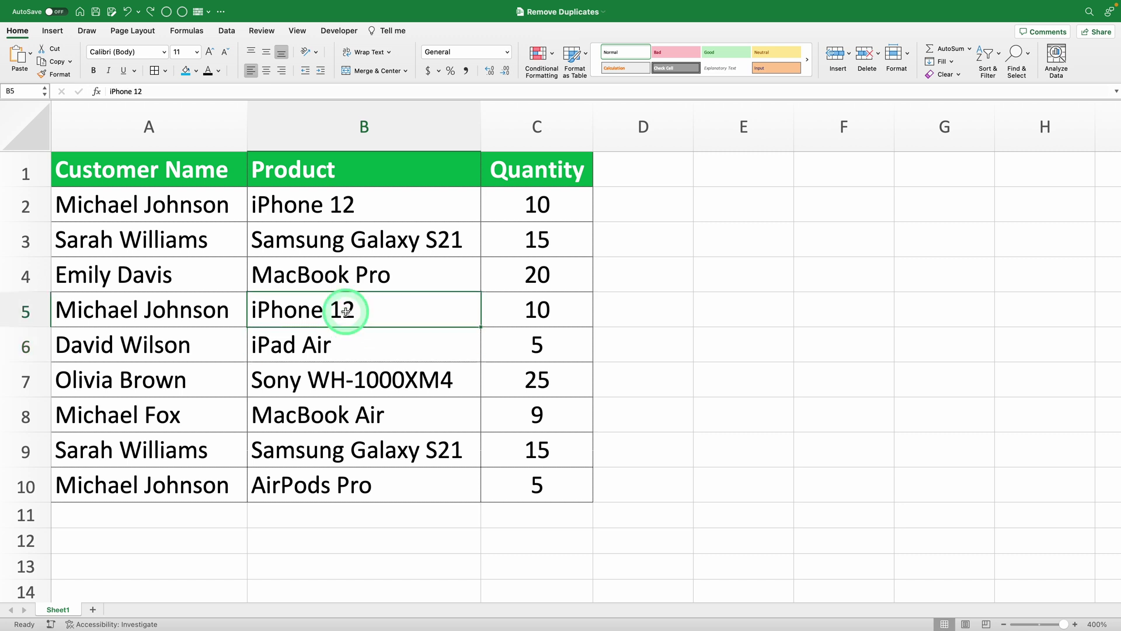
pyautogui.press('super+a')
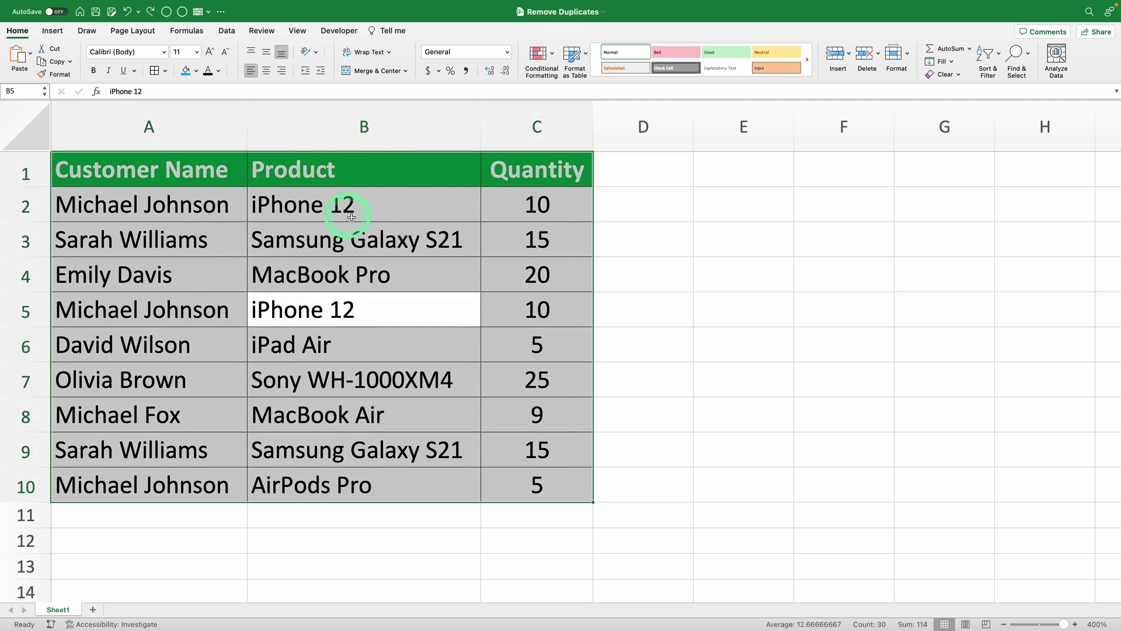
pyautogui.click(347, 249)
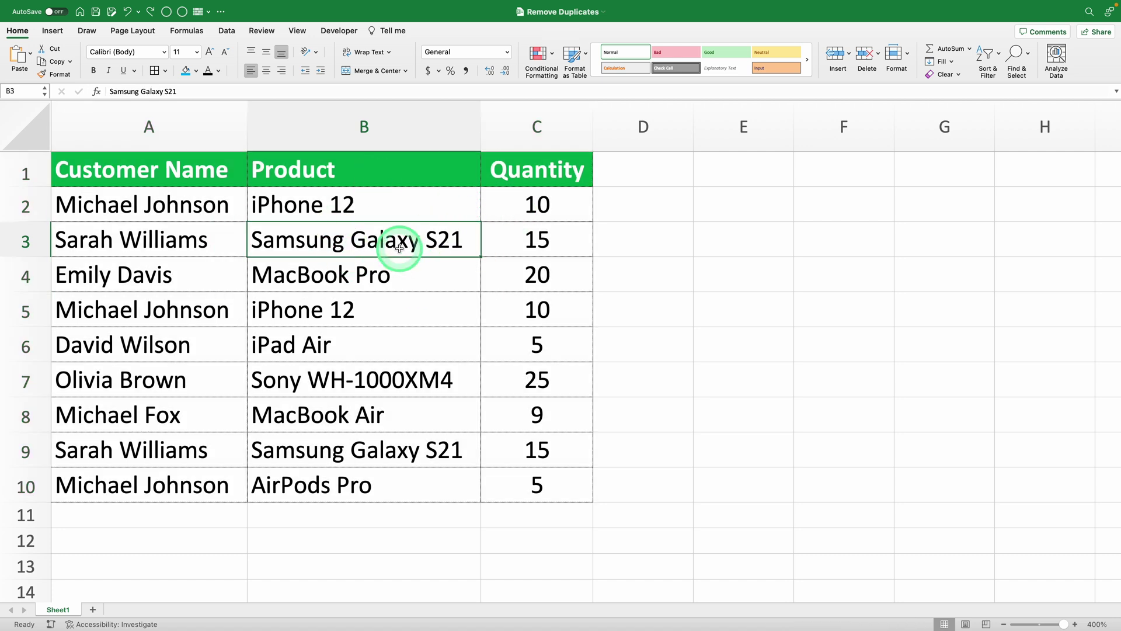
pyautogui.press('super+a')
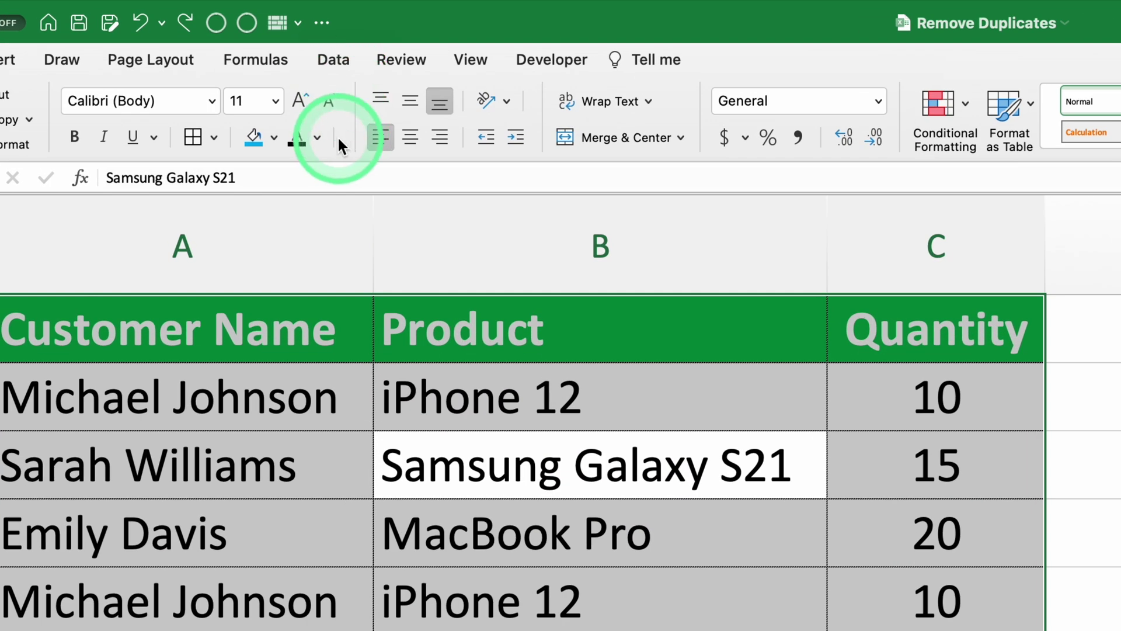
pyautogui.click(222, 31)
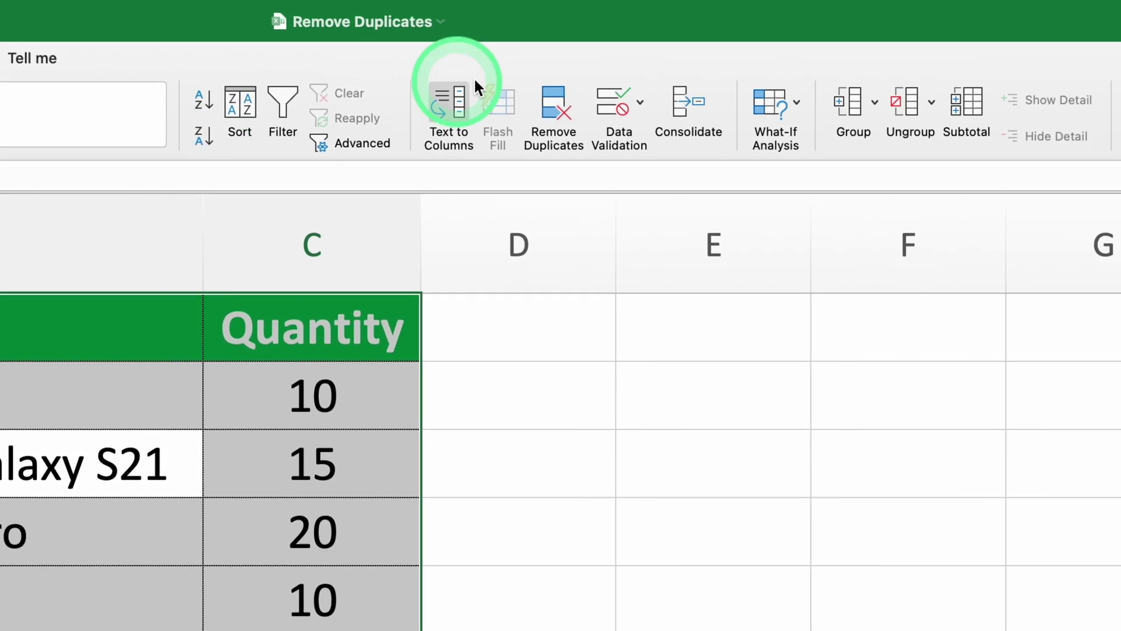
# Run Remove Duplicates with all three columns compared, after briefly trying Customer Name only.
pyautogui.click(552, 103)
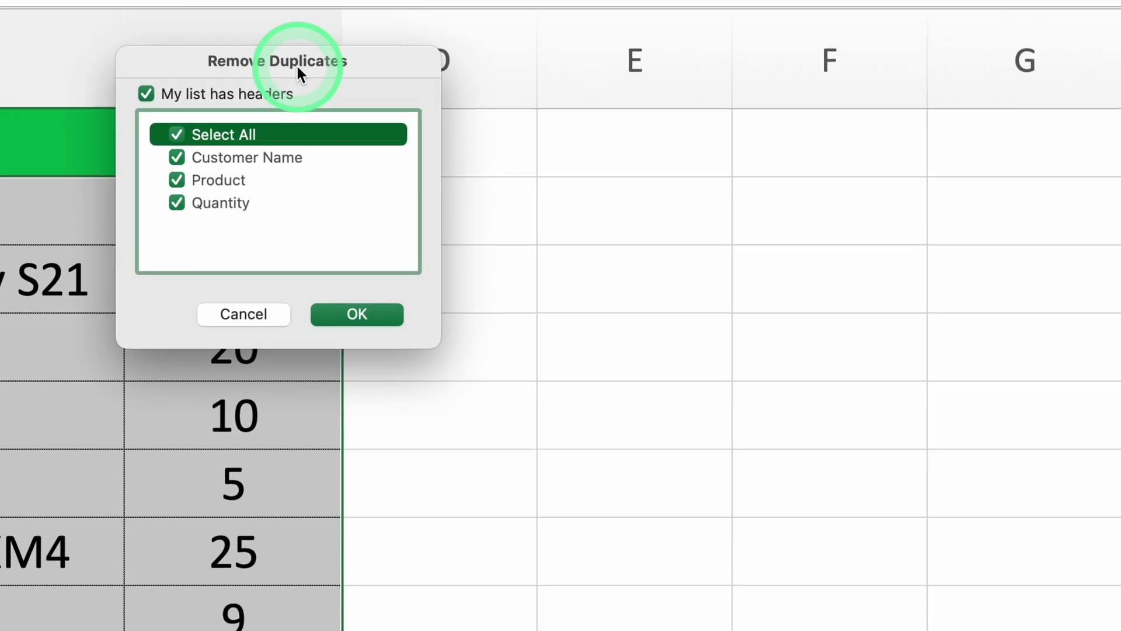
pyautogui.moveTo(307, 231); pyautogui.dragTo(569, 344)
pyautogui.moveTo(556, 120); pyautogui.dragTo(552, 121)
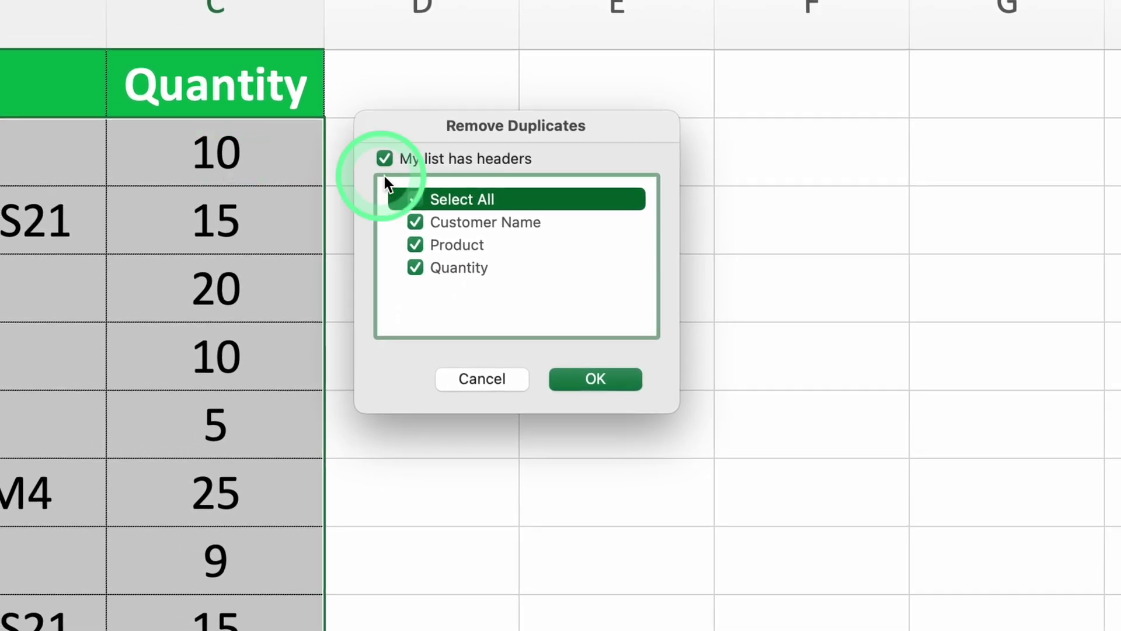
pyautogui.click(414, 198)
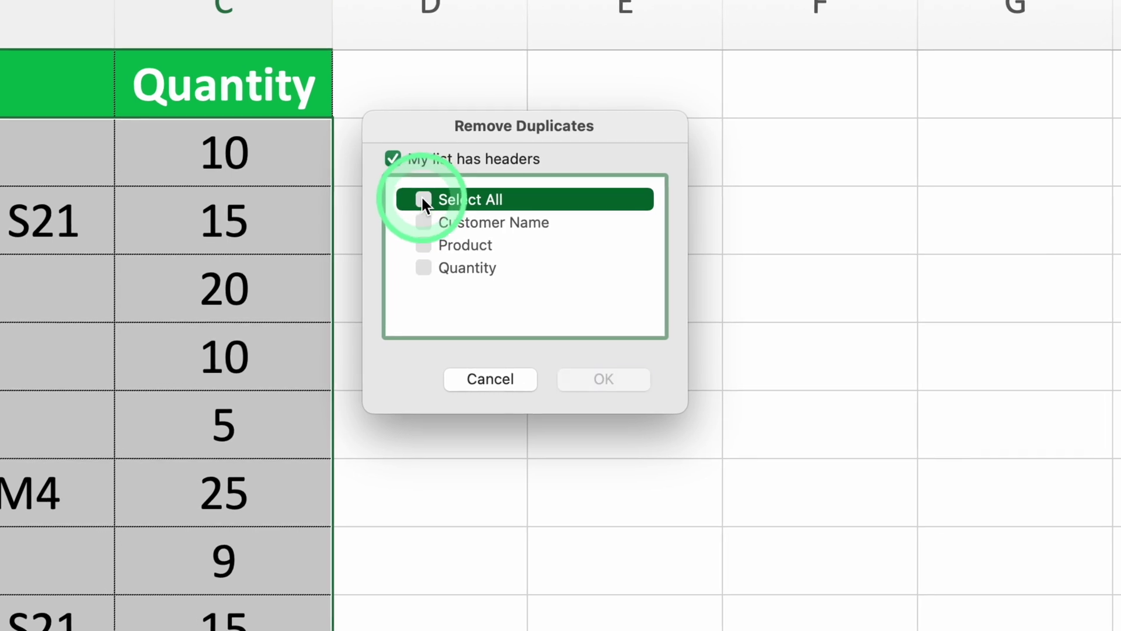
pyautogui.click(423, 222)
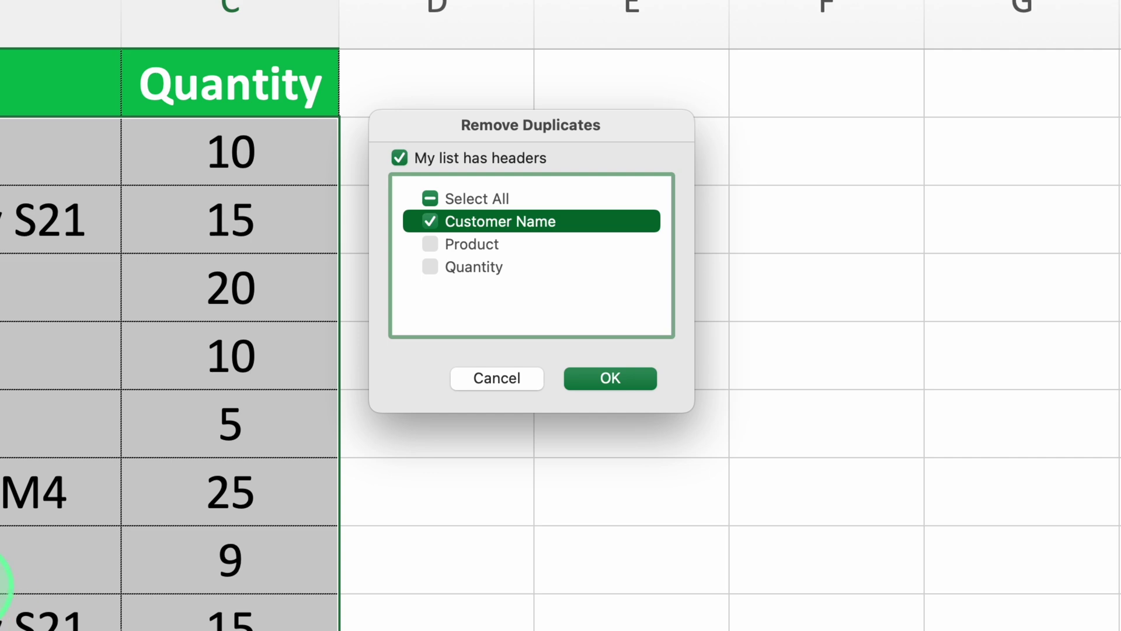
pyautogui.click(430, 199)
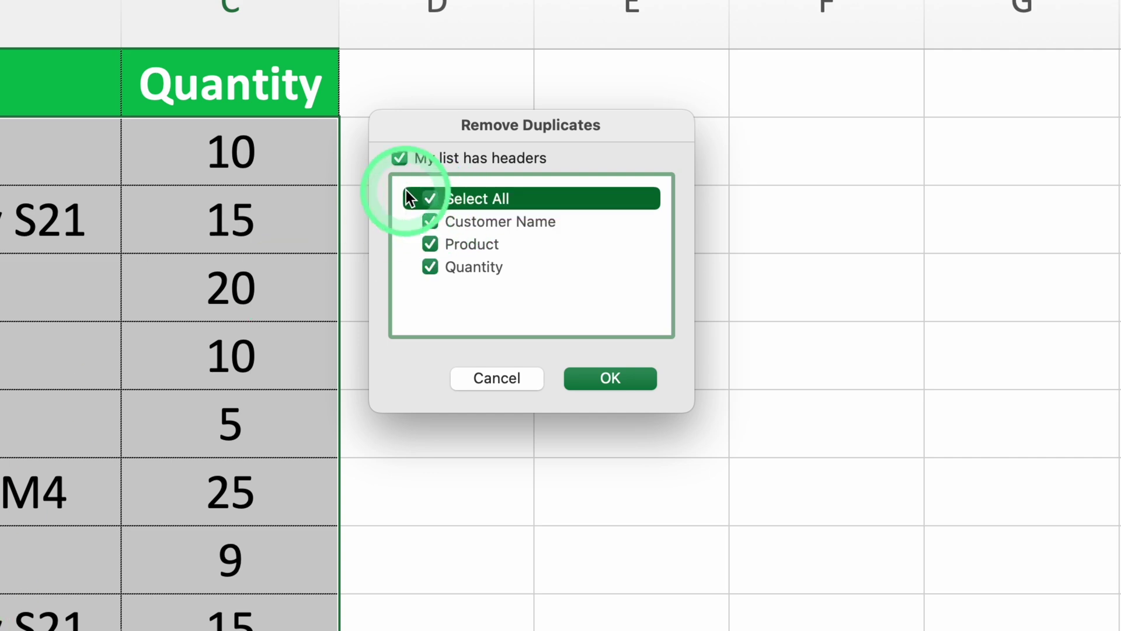
pyautogui.click(632, 380)
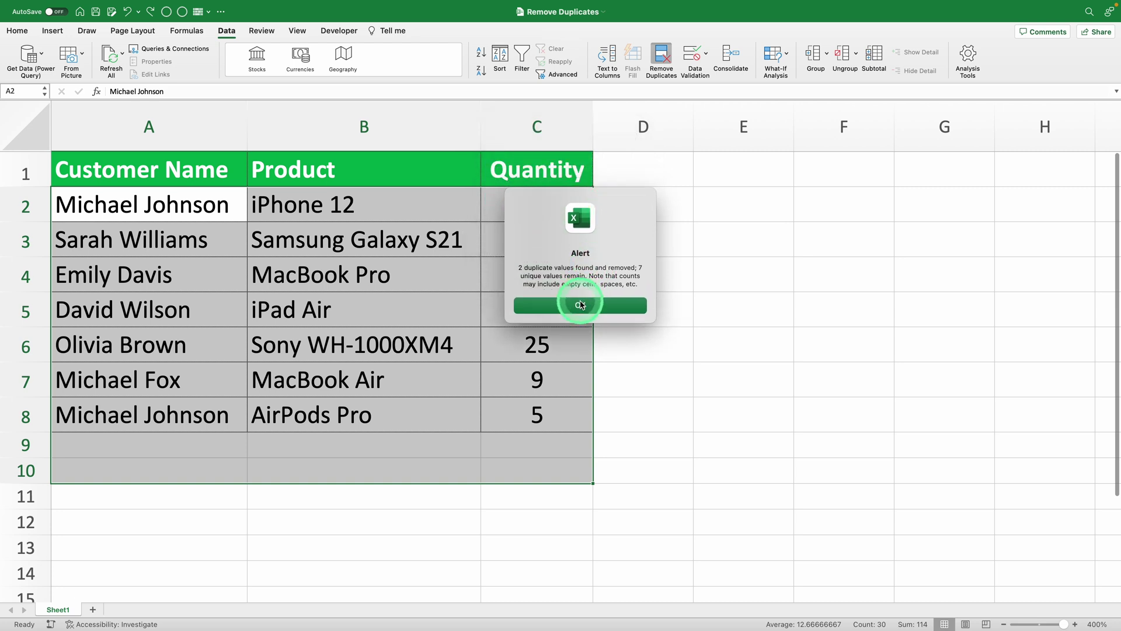
# Undo the removal to restore the repeated iPhone 12 and Samsung Galaxy S21 rows, then select A12.
pyautogui.click(580, 306)
pyautogui.click(435, 301)
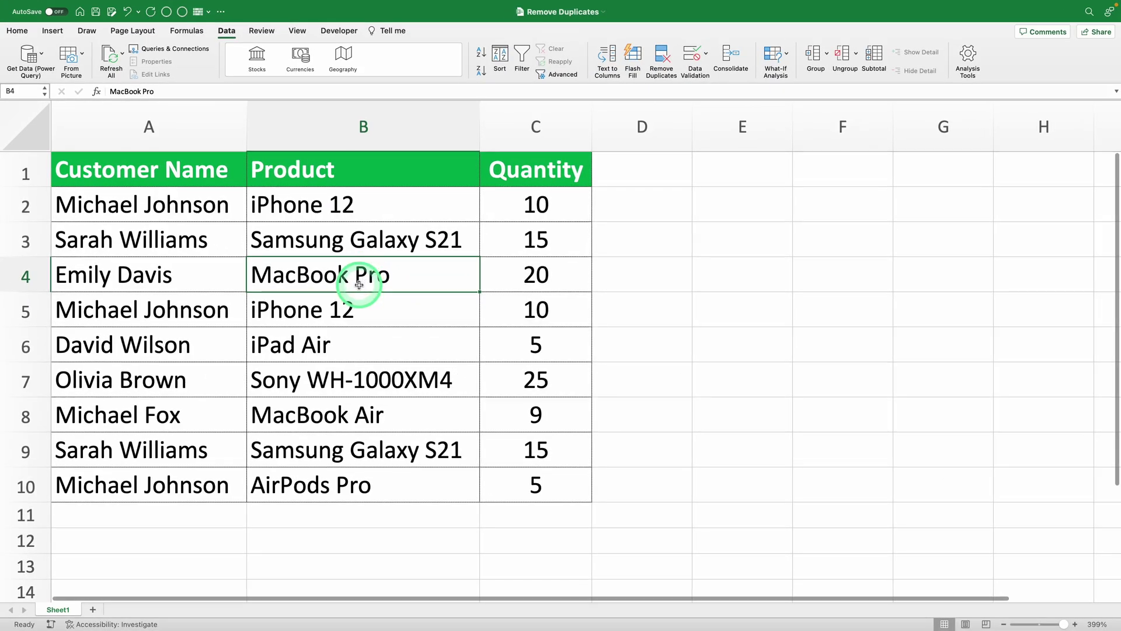
pyautogui.scroll(-3, 361, 280)
pyautogui.scroll(-5, 292, 301)
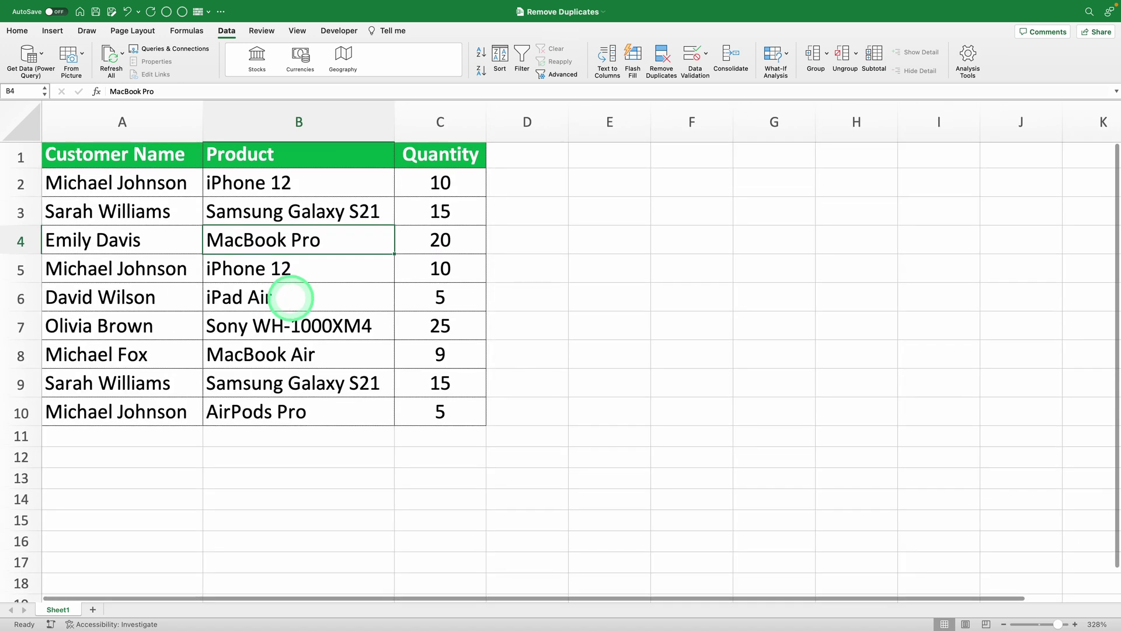
pyautogui.scroll(1, 292, 301)
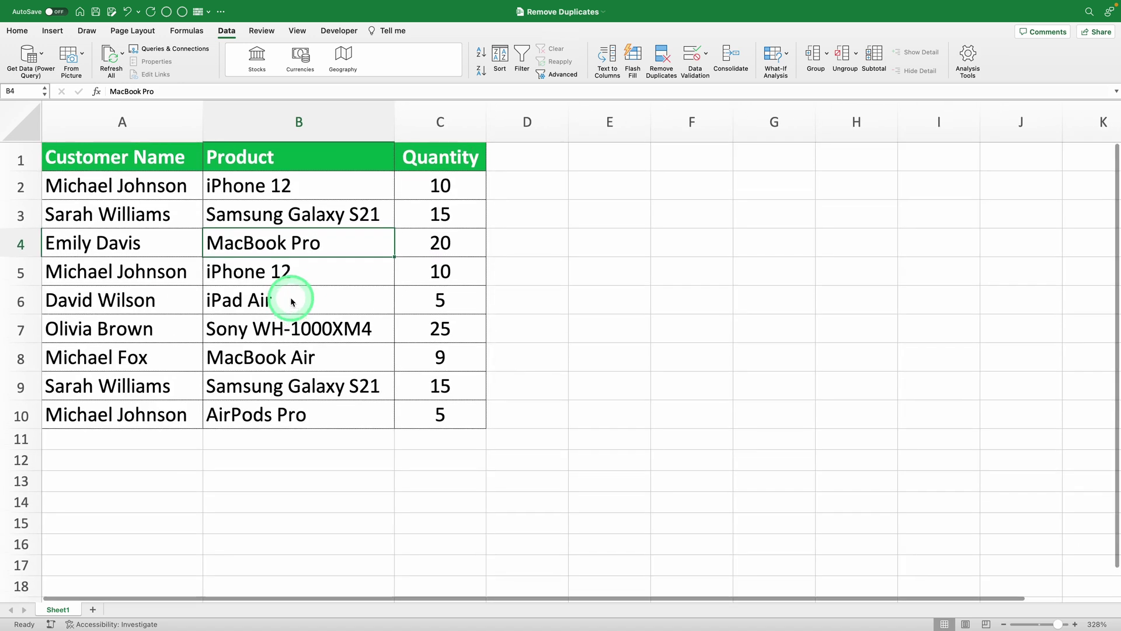
pyautogui.scroll(-2, 291, 298)
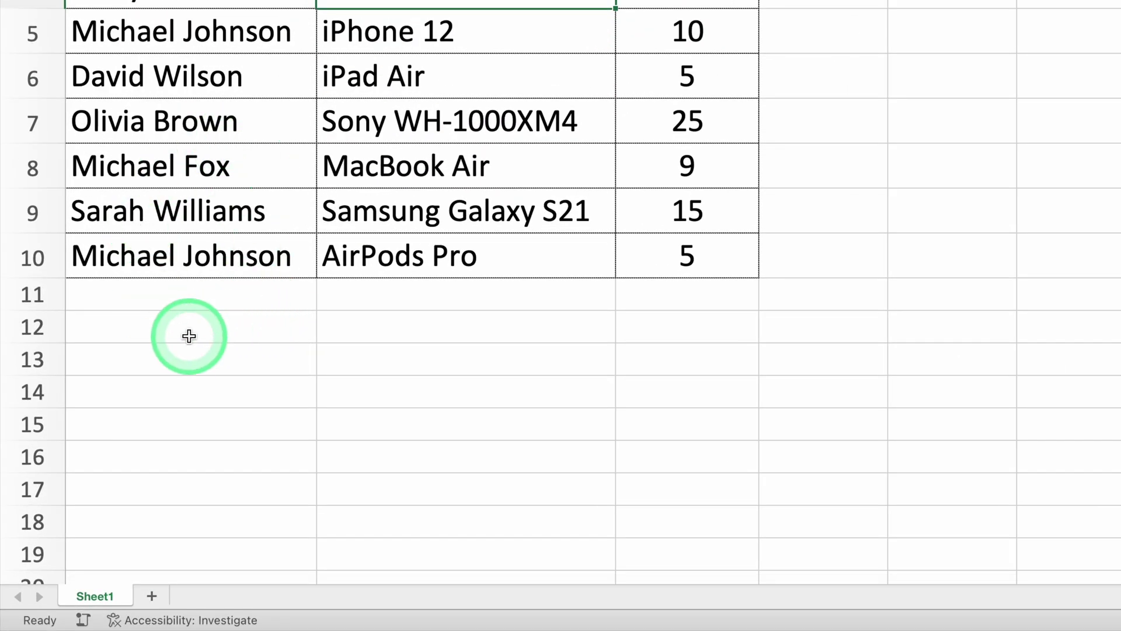
pyautogui.click(187, 333)
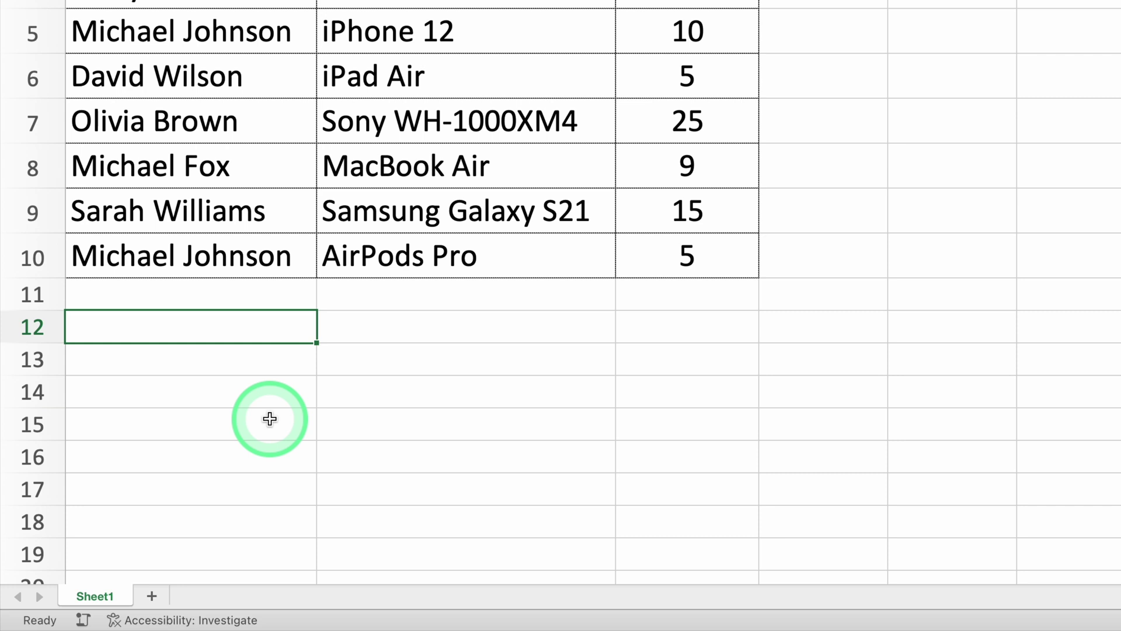
# Enter =UNIQUE(A1:C10) in A12 to spill the headers and seven unique records.
pyautogui.write('=')
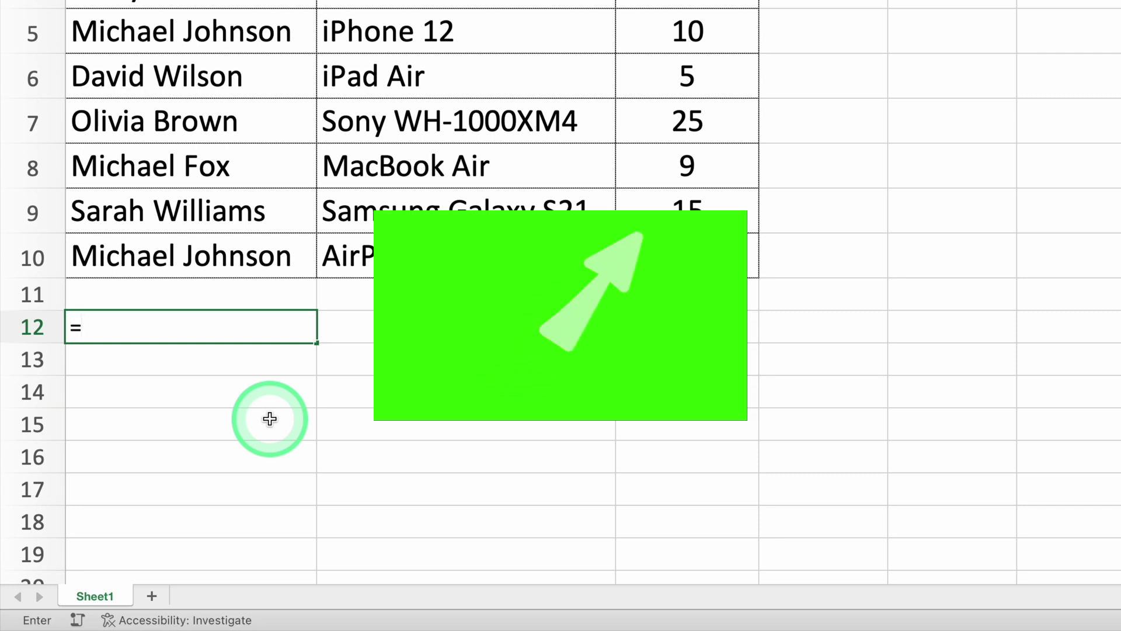
pyautogui.write('unique')
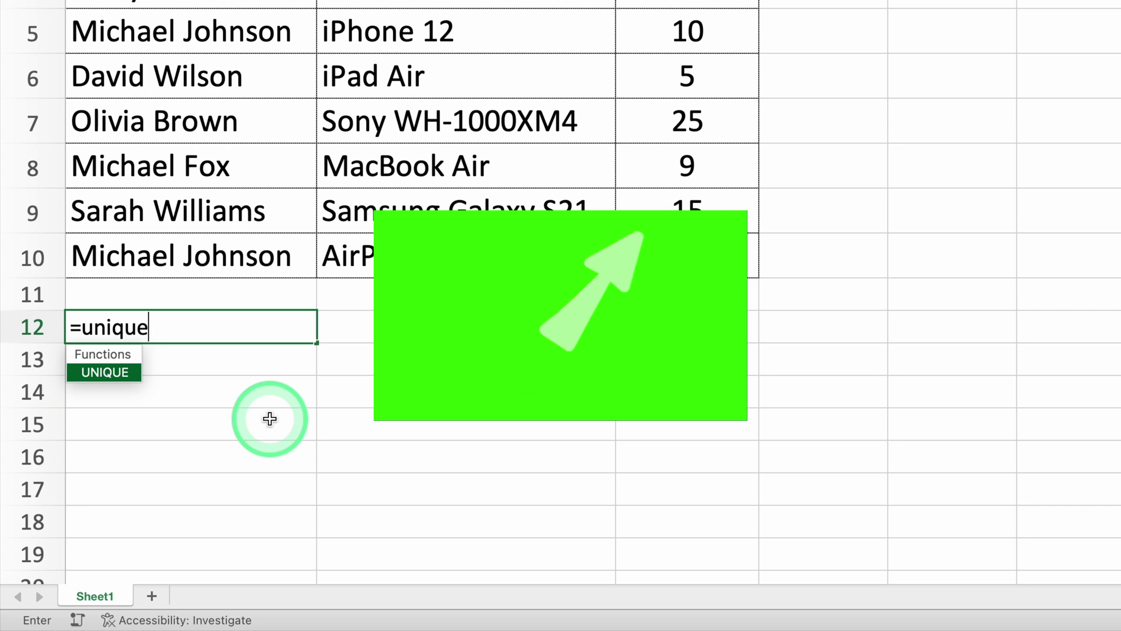
pyautogui.press('Tab')
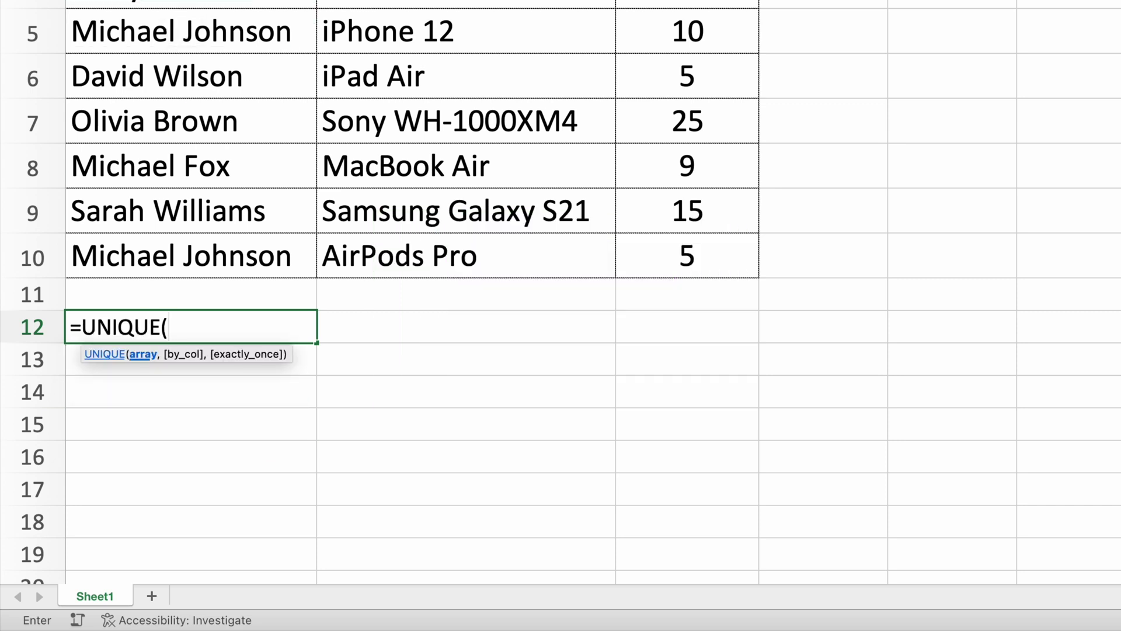
pyautogui.moveTo(176, 2); pyautogui.dragTo(638, 261)
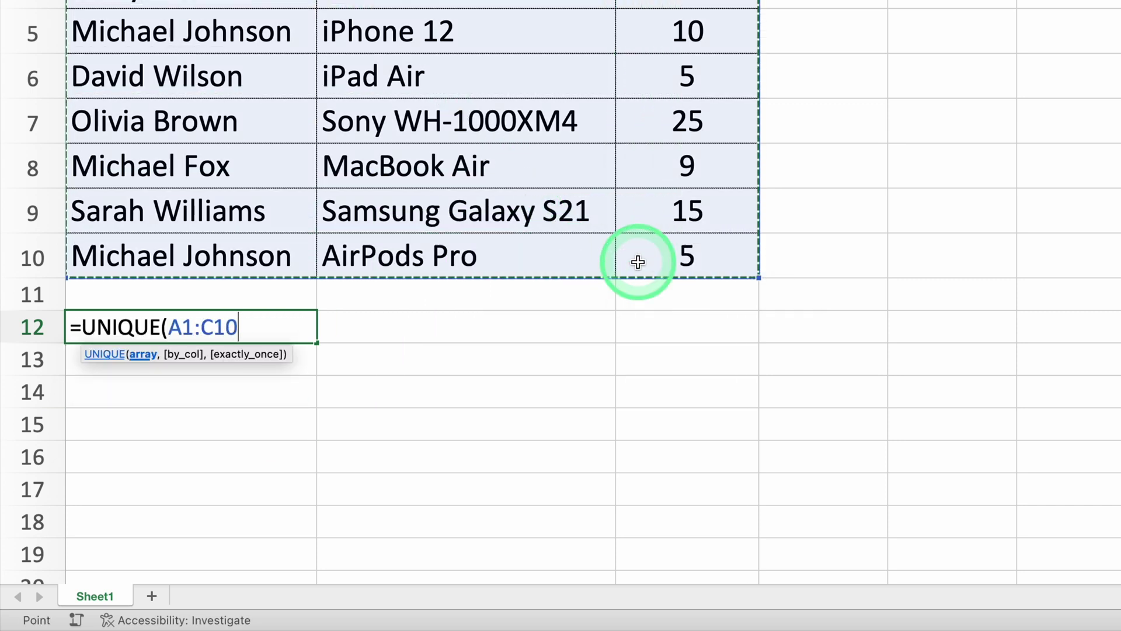
pyautogui.write(')')
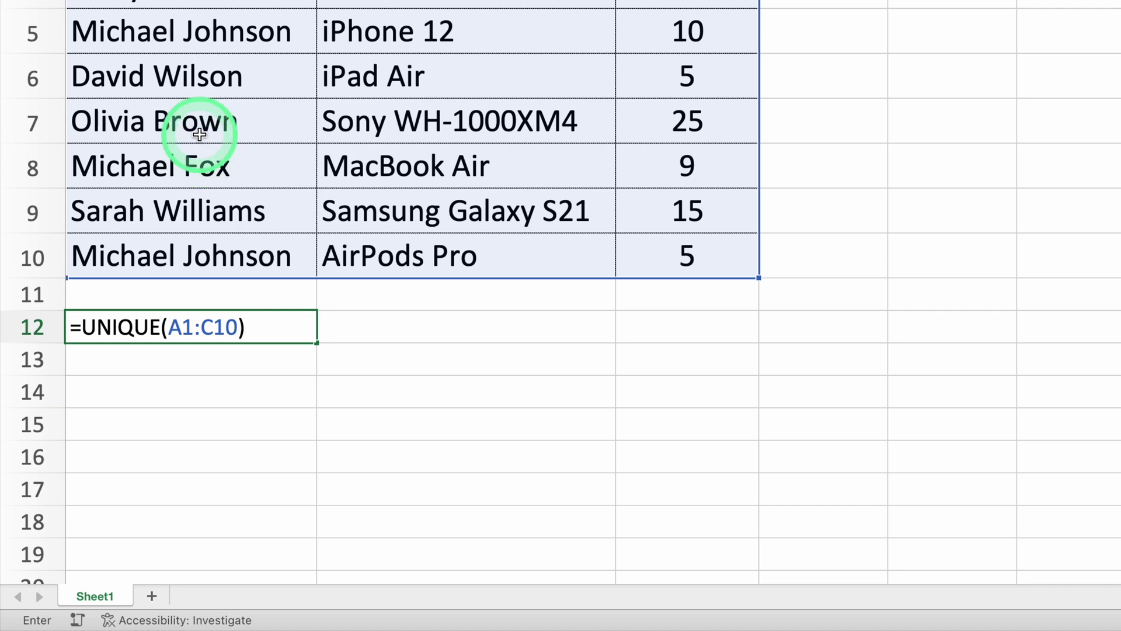
pyautogui.press('Return')
pyautogui.scroll(-2, 333, 297)
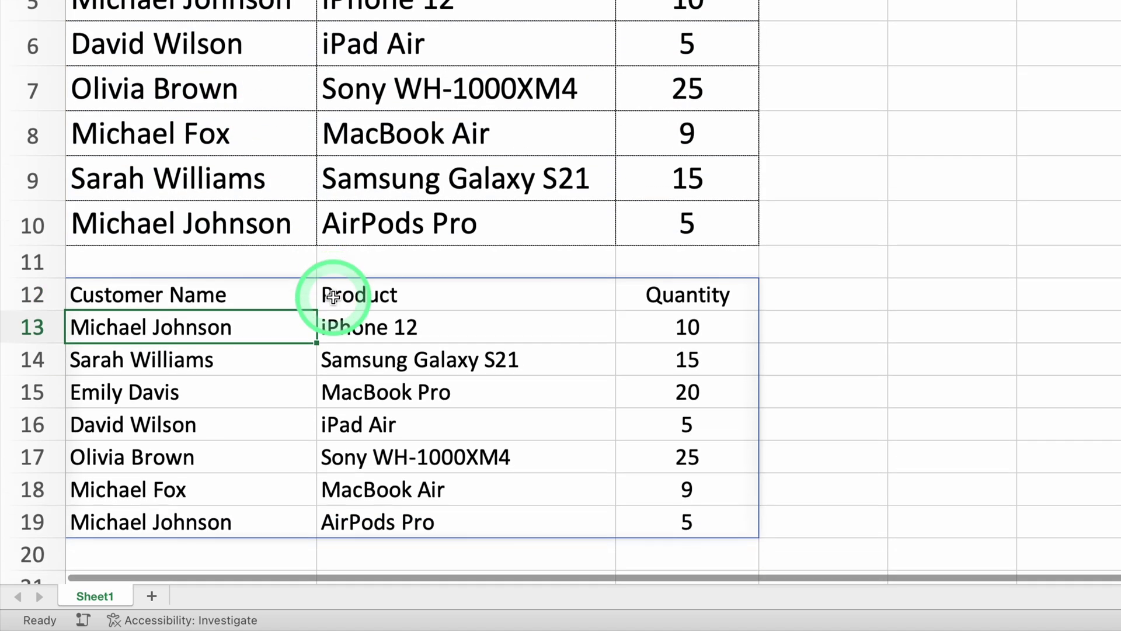
pyautogui.scroll(-1, 333, 296)
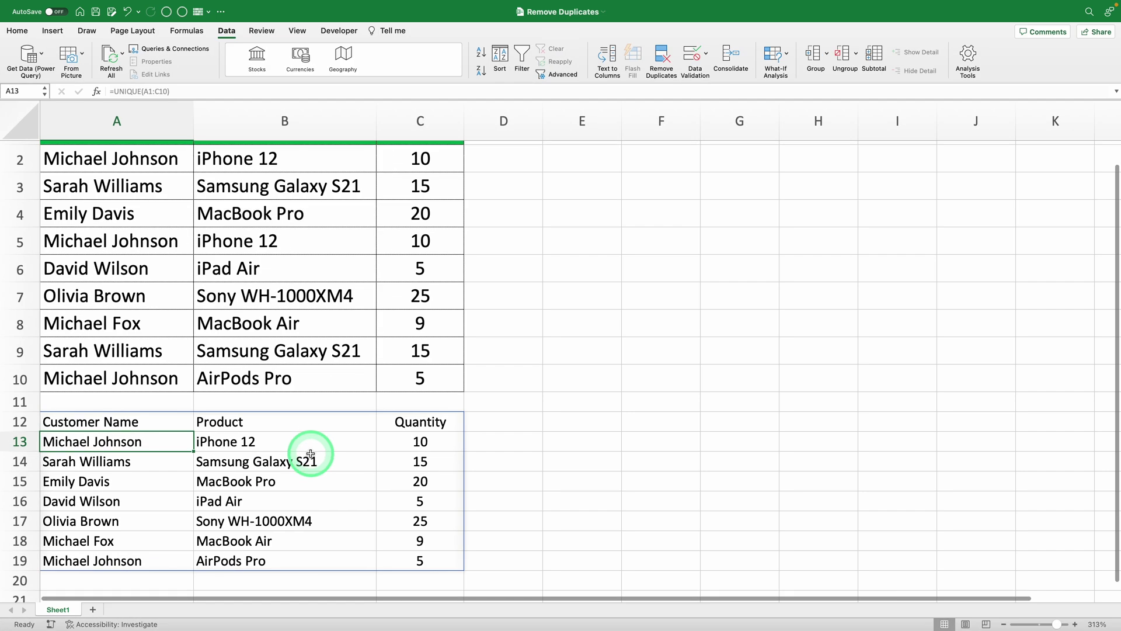
pyautogui.scroll(1, 542, 360)
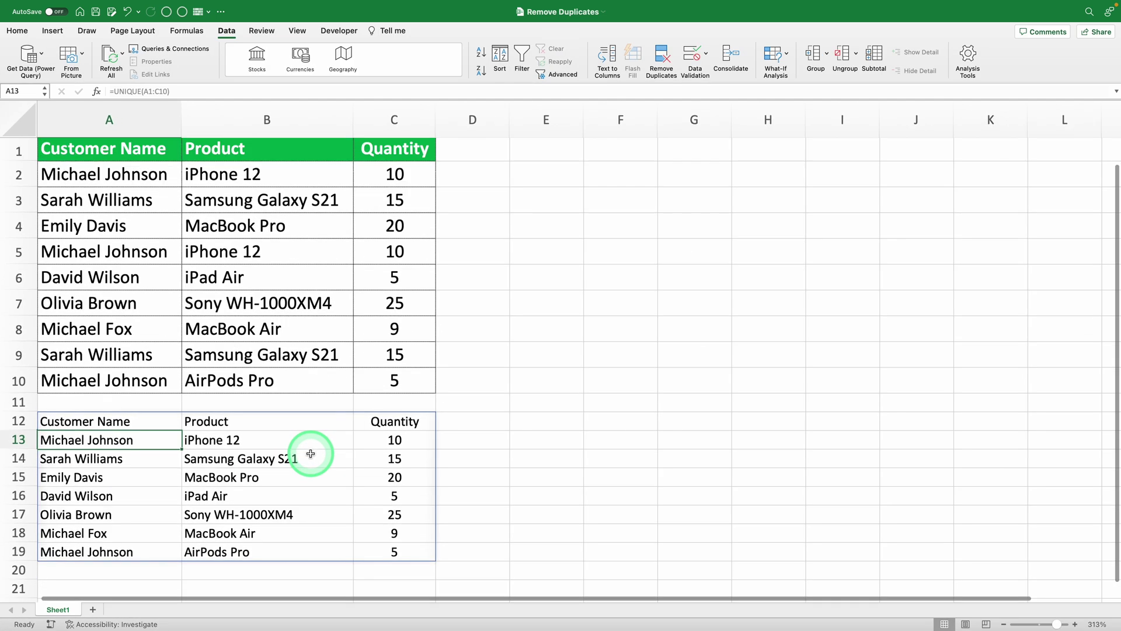
pyautogui.scroll(-1, 541, 361)
pyautogui.scroll(1, 310, 450)
pyautogui.click(511, 424)
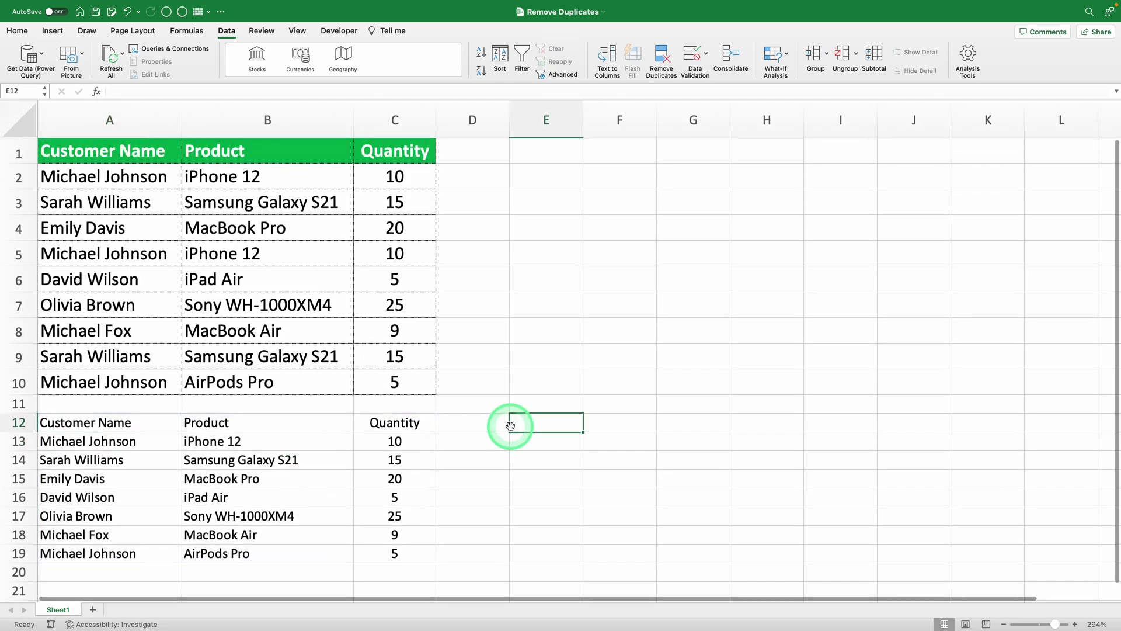